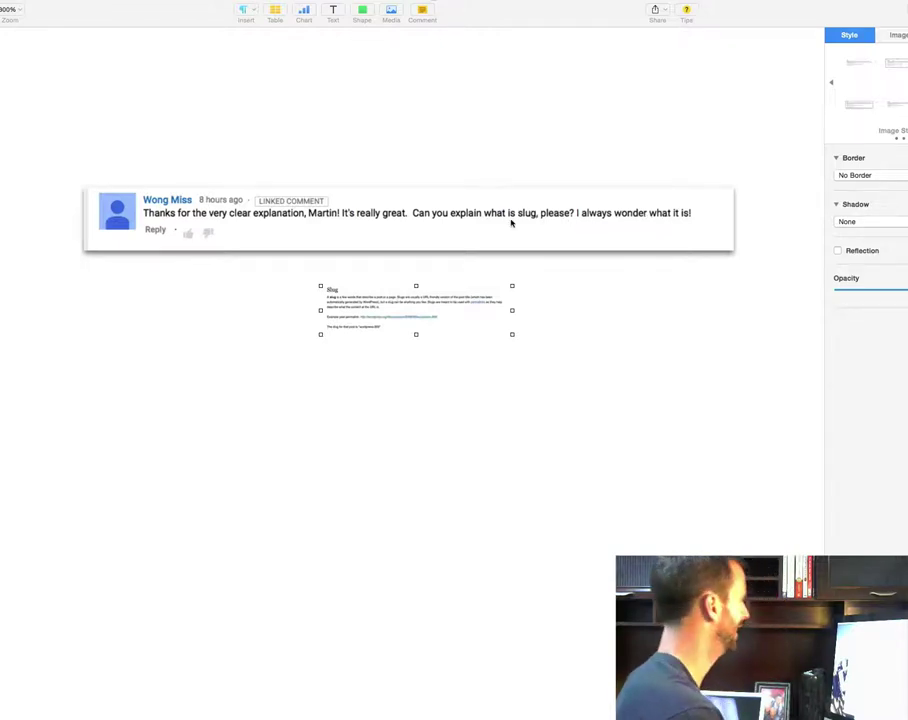
Nudge the comment screenshot up and enlarge the Slug definition image to fill the slide.
click(418, 196)
drag(418, 196, 418, 183)
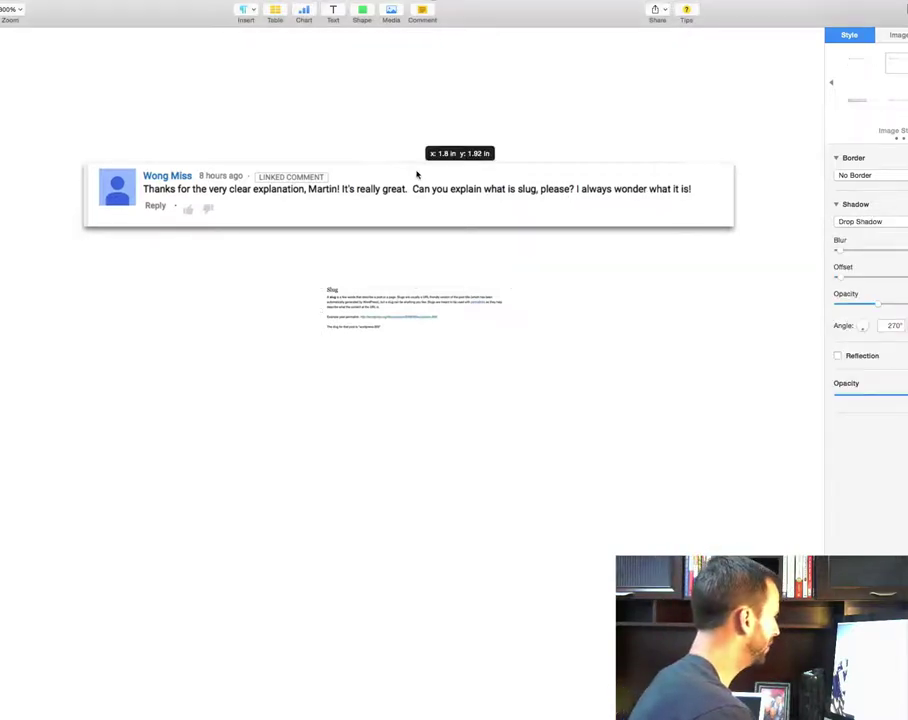
click(408, 322)
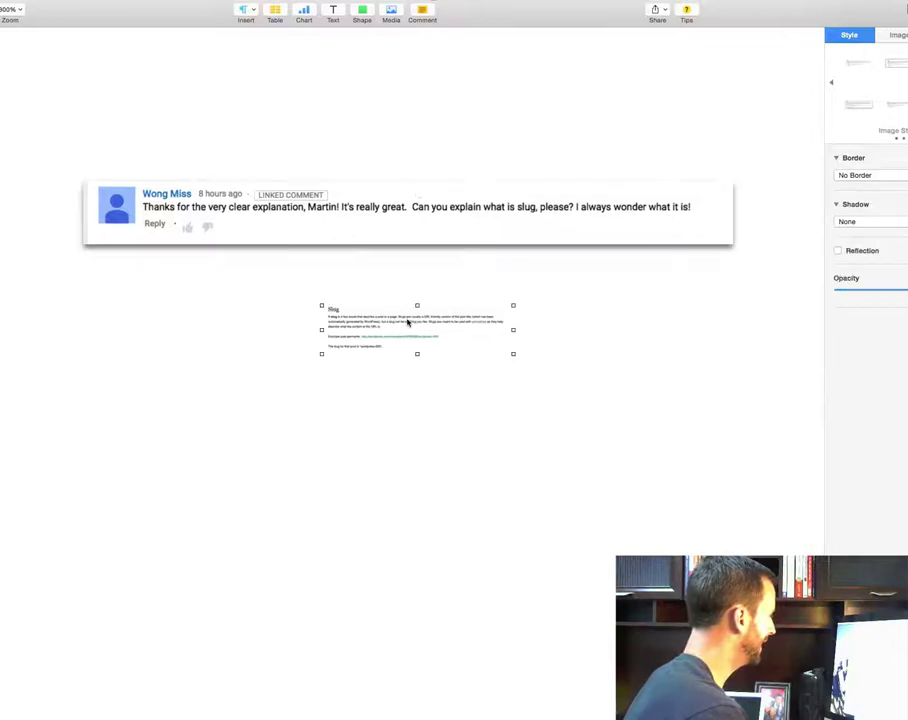
mouse_move(416, 304)
mouse_down()
mouse_move(420, 319)
mouse_move(475, 153)
mouse_up()
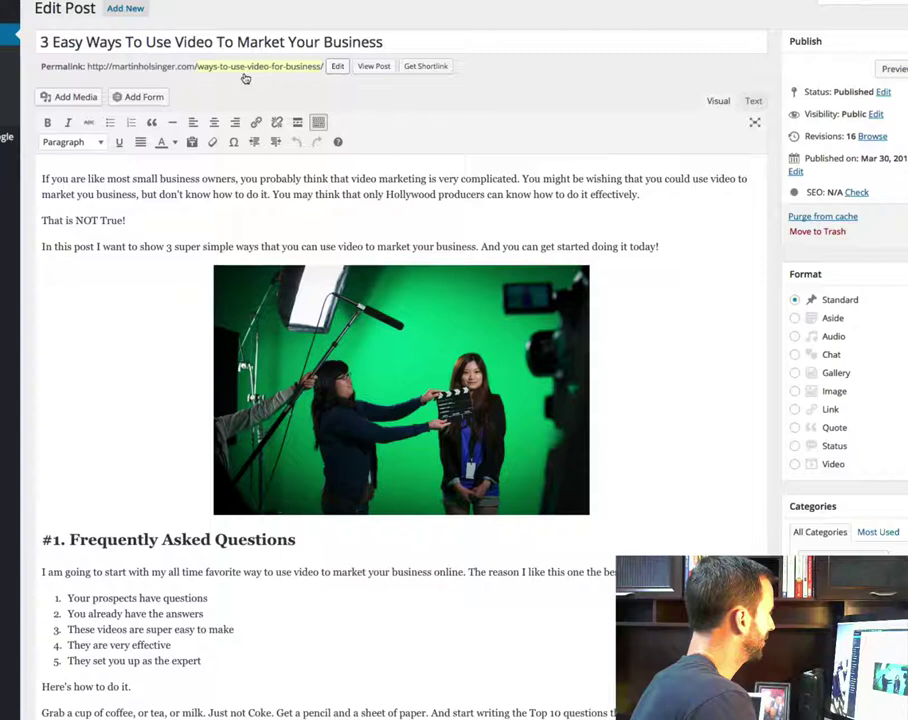
Review the permalink and keep 'ways-to-use-video-for-business' as the post's slug.
click(339, 67)
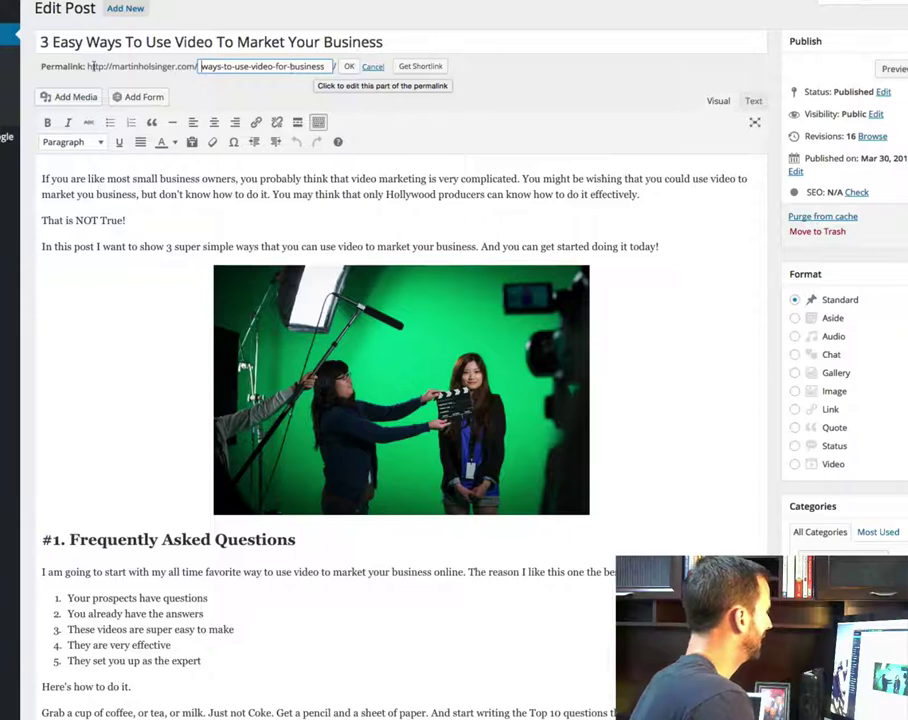
drag(90, 66, 170, 67)
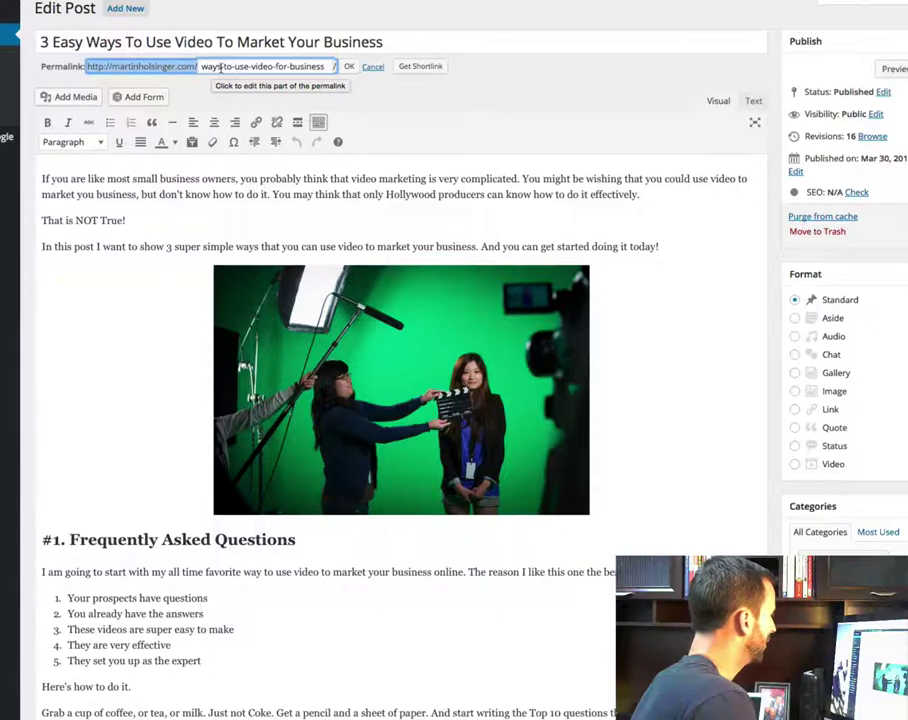
click(320, 65)
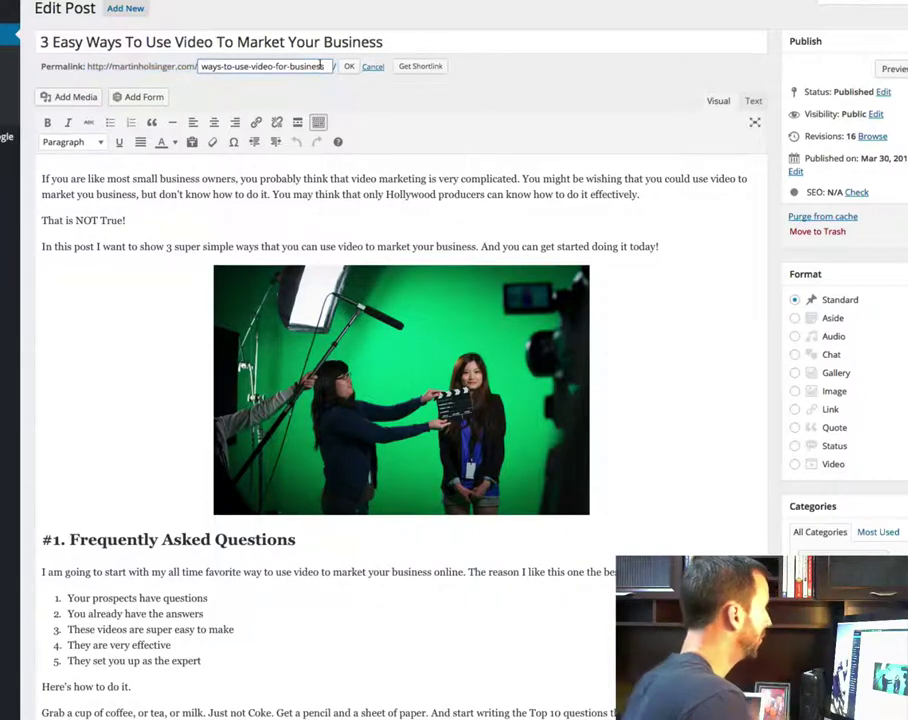
click(347, 66)
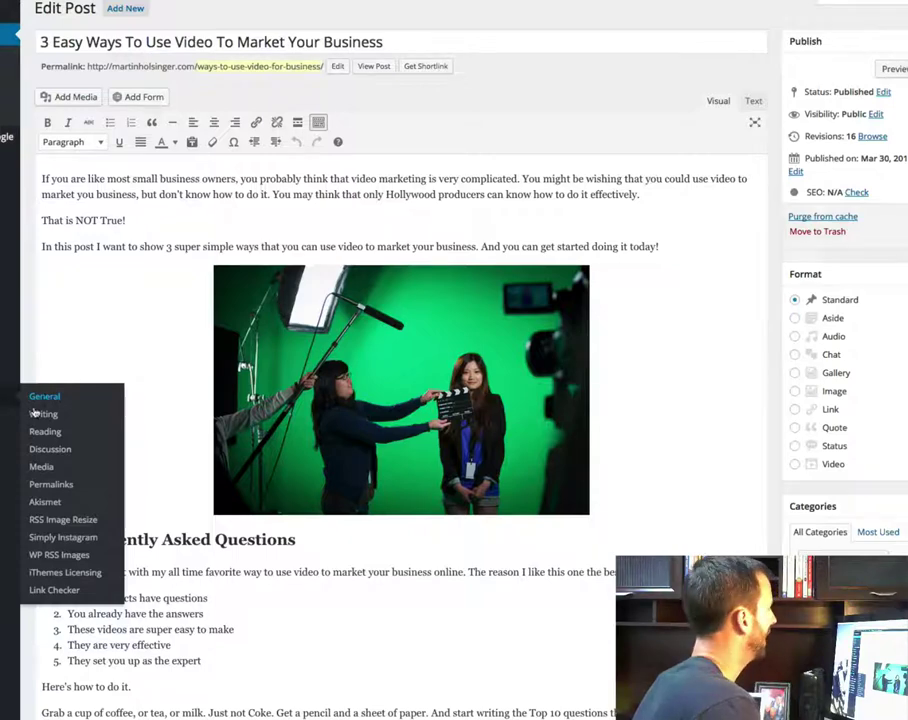
Select the Post name structure on the Settings > Permalinks page.
click(51, 484)
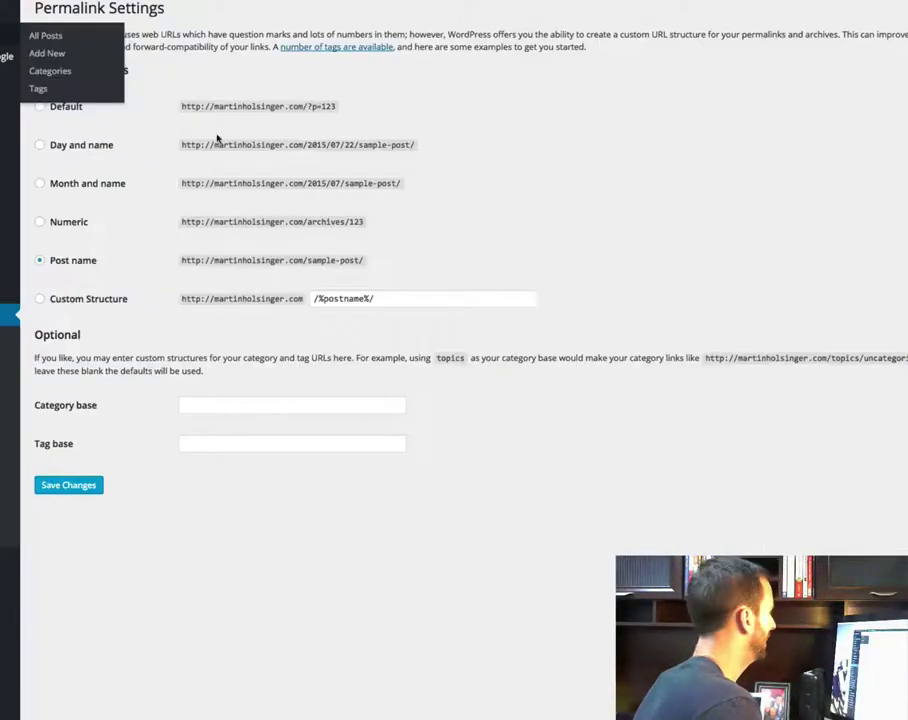
click(41, 261)
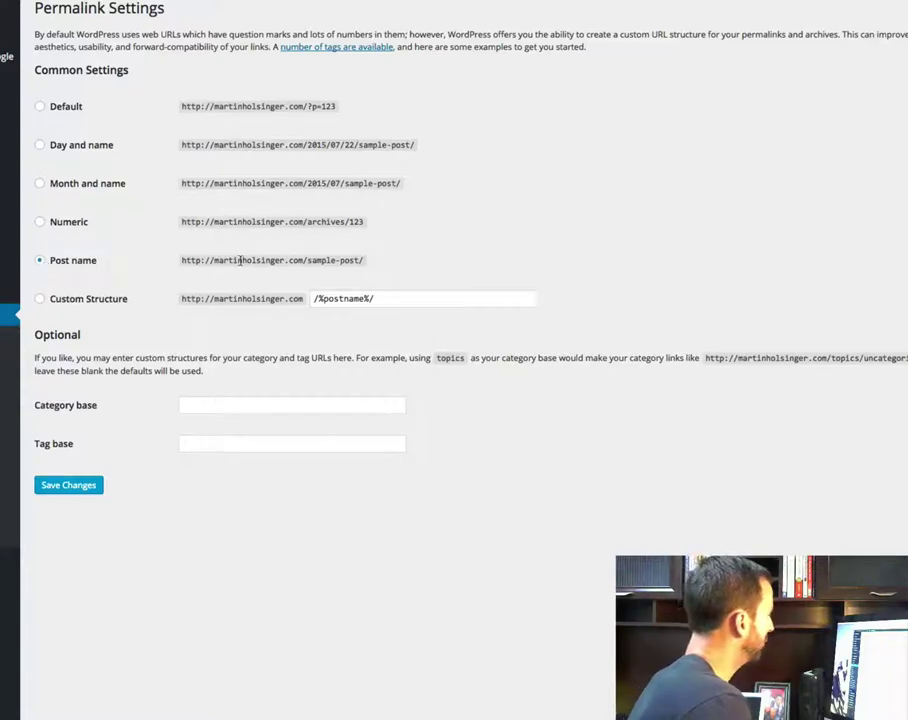